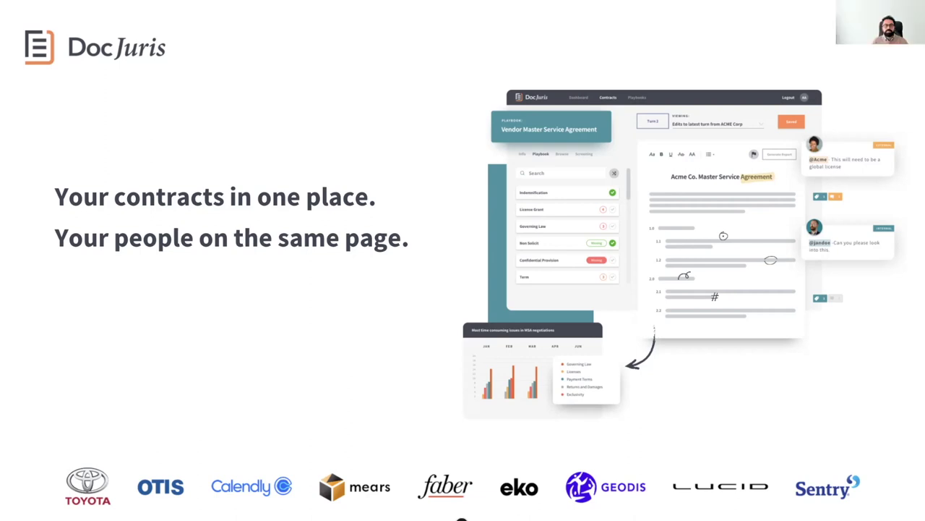
- Advance to the three-step workflow slide: Drag & Drop, negotiation workspace, formatted track changes
{"action": "key", "text": "Right"}
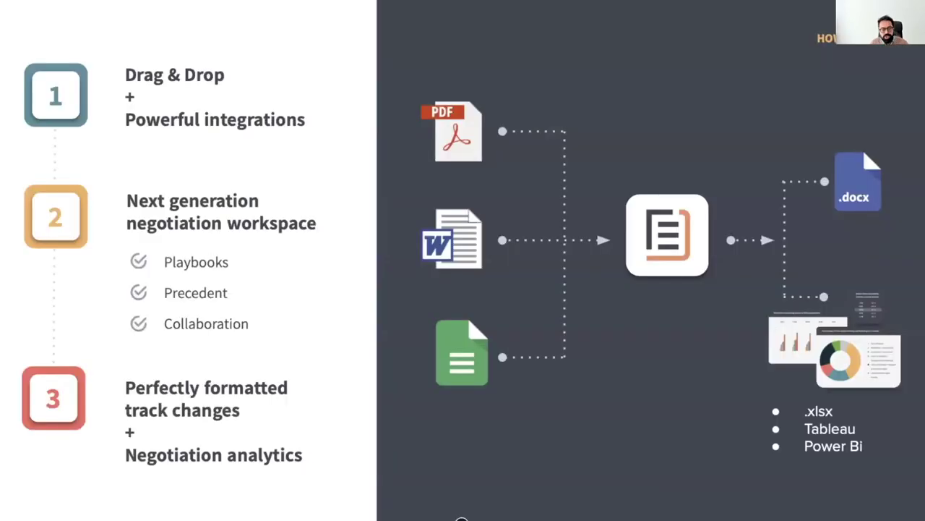
{"action": "key", "text": "Right"}
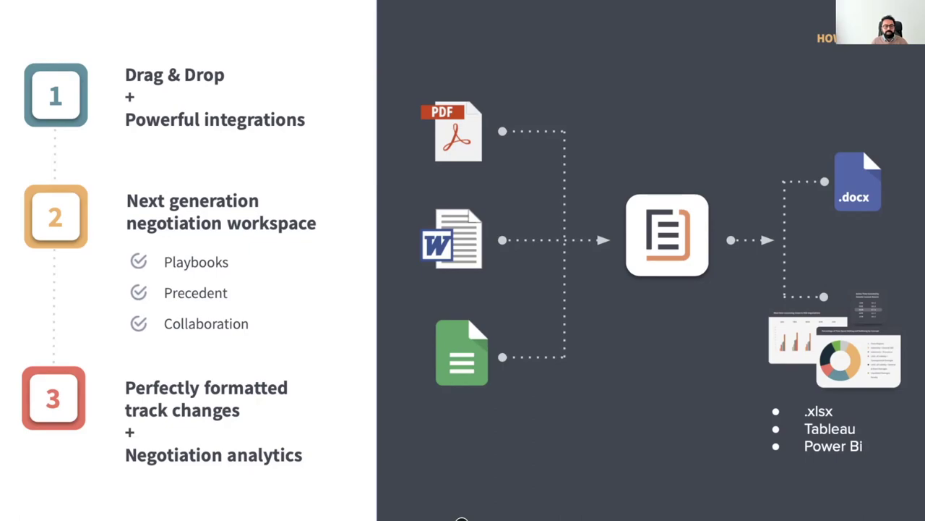
- Advance through the amendment slides to survey question 4 on drafting contract amendments
{"action": "key", "text": "Right"}
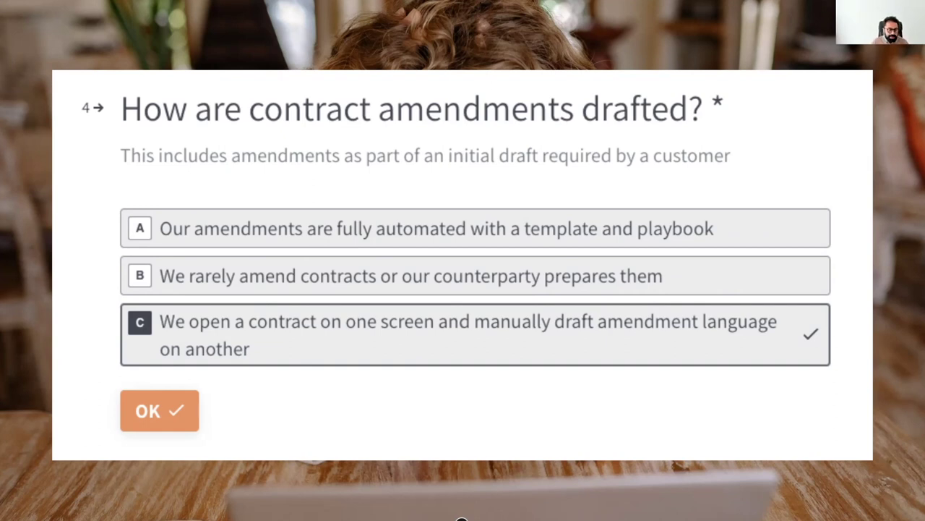
- Move past the survey slide to the Software License Agreement [B] copy in DocJuris
{"action": "key", "text": "Right"}
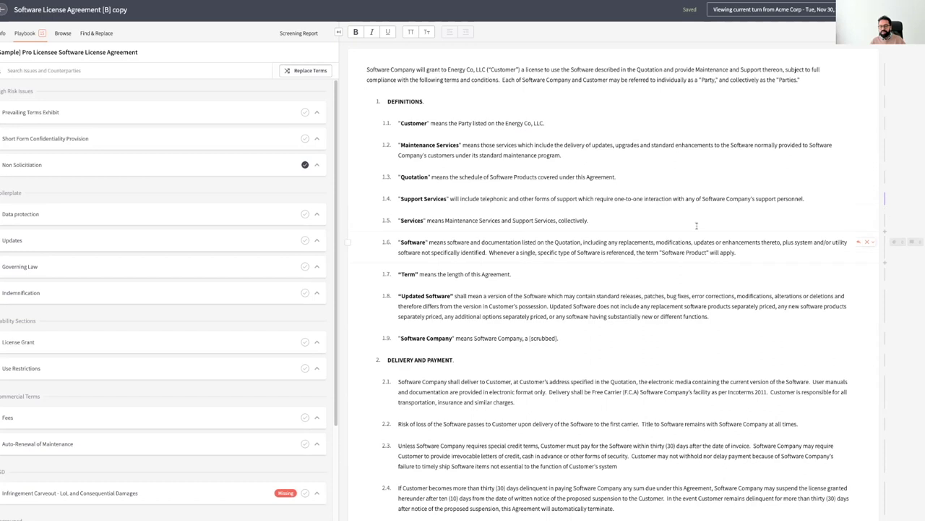
- Mark clause 1.6's Software definition Intentionally Omitted and briefly check the Governing Law guidance
{"action": "left_click", "coordinate": [867, 243]}
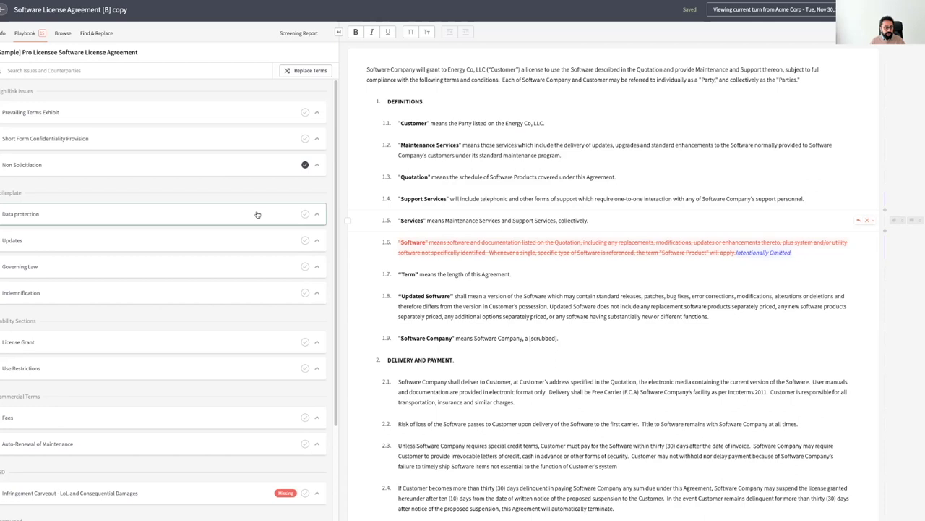
{"action": "left_click", "coordinate": [236, 265]}
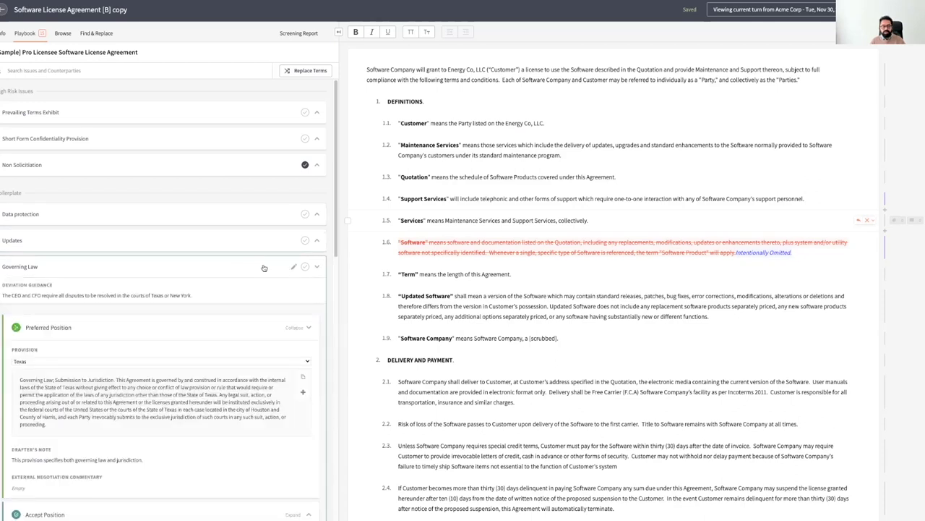
{"action": "left_click", "coordinate": [264, 267]}
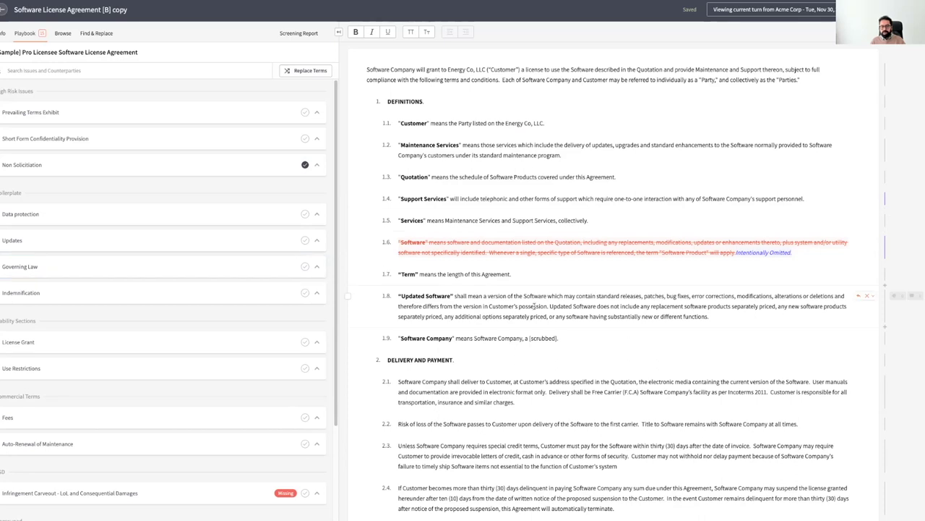
- Change clause 2.3's payment period from thirty (30) to forty-five (45) days
{"action": "scroll", "coordinate": [534, 306], "scroll_direction": "down", "scroll_amount": 5}
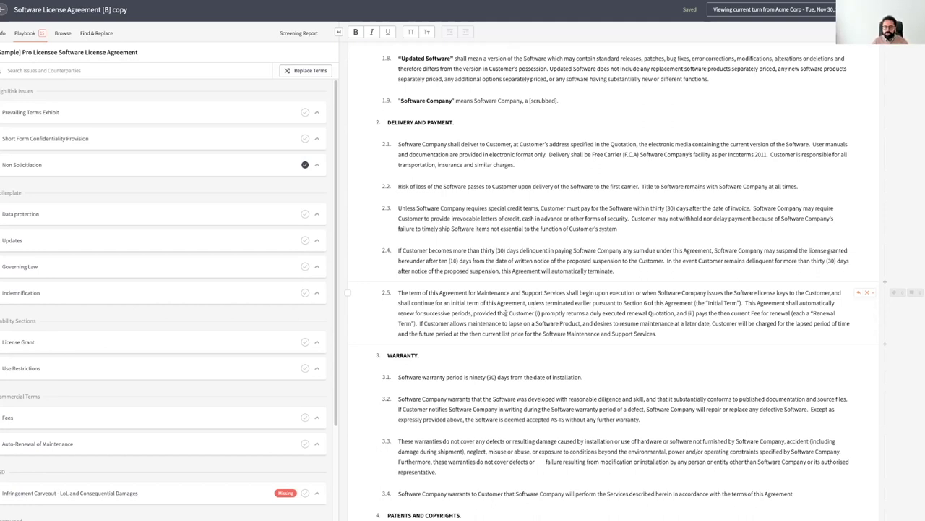
{"action": "scroll", "coordinate": [507, 313], "scroll_direction": "up", "scroll_amount": 2}
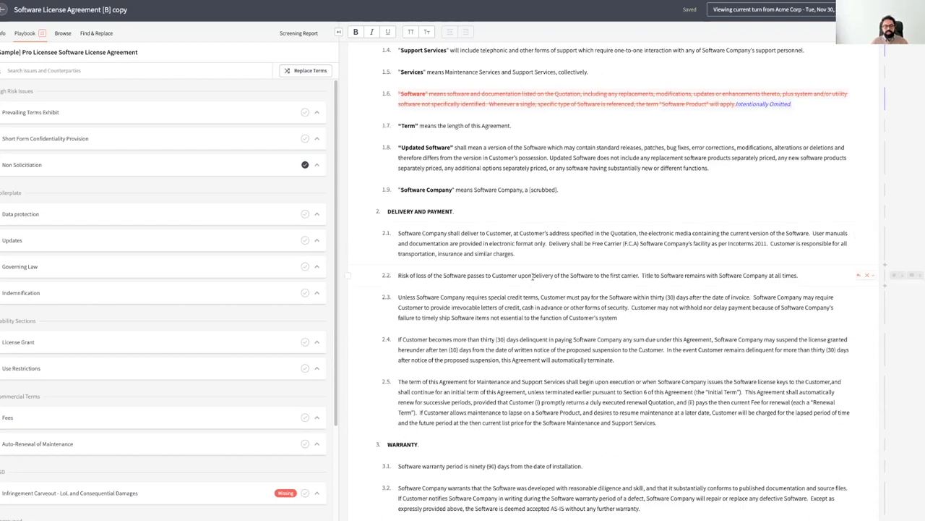
{"action": "scroll", "coordinate": [524, 268], "scroll_direction": "down", "scroll_amount": 3}
{"action": "scroll", "coordinate": [533, 275], "scroll_direction": "down", "scroll_amount": 4}
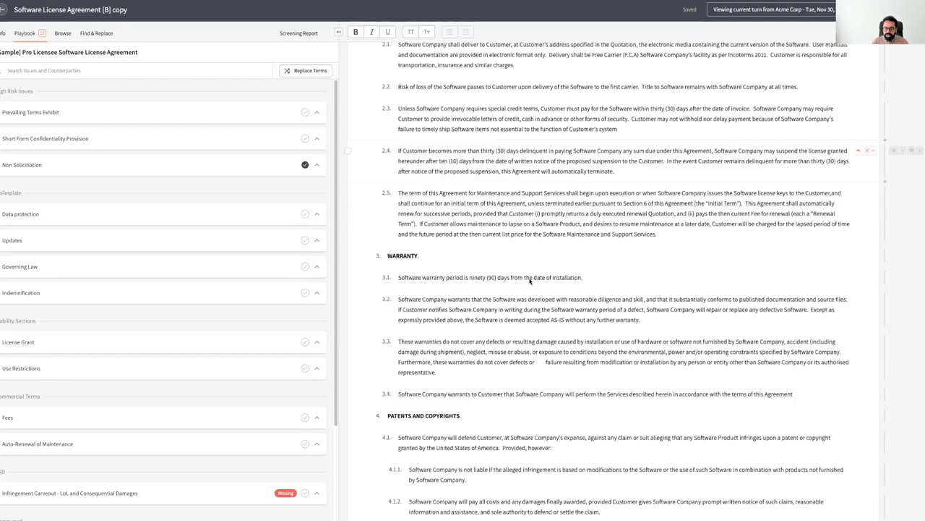
{"action": "double_click", "coordinate": [477, 277]}
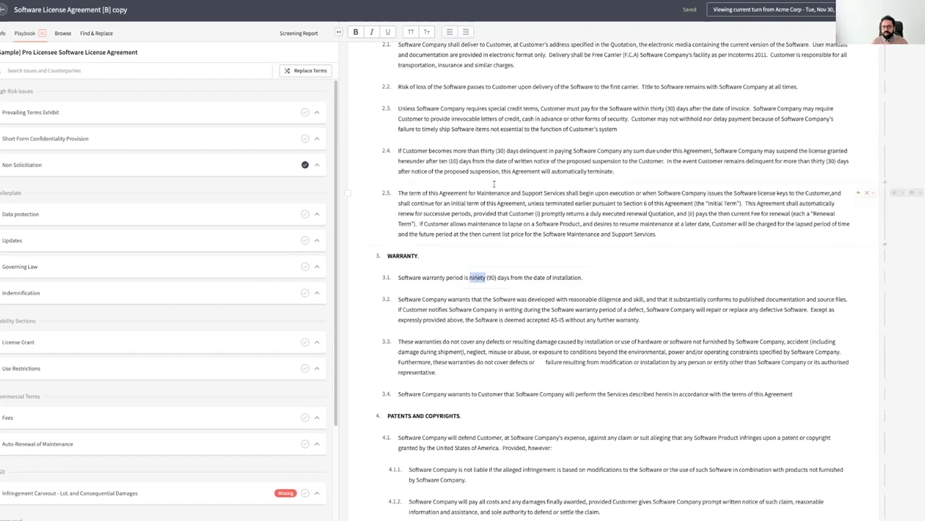
{"action": "scroll", "coordinate": [495, 184], "scroll_direction": "up", "scroll_amount": 2}
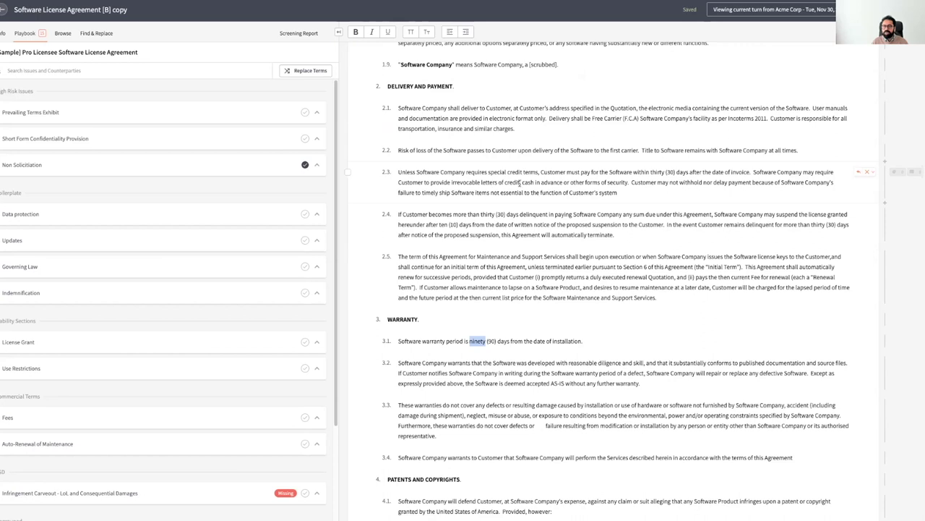
{"action": "double_click", "coordinate": [658, 171]}
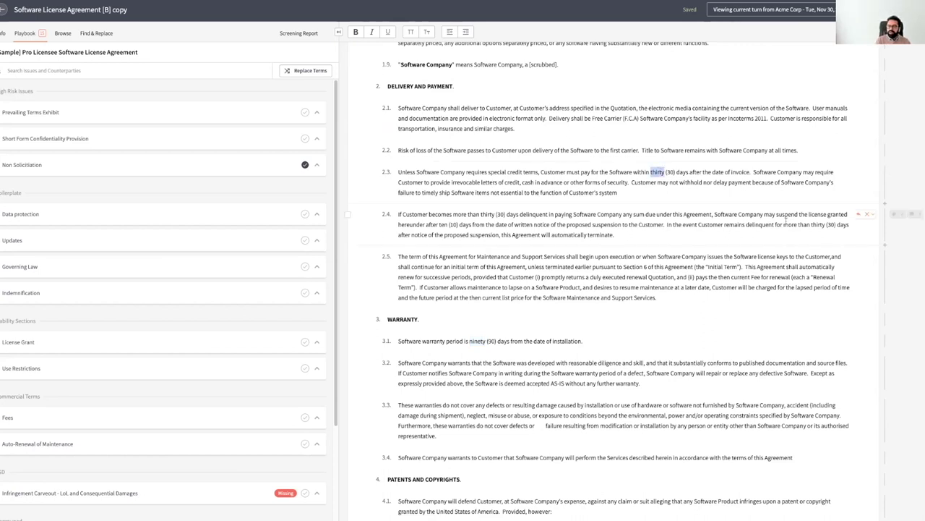
{"action": "type", "text": "forty-f"}
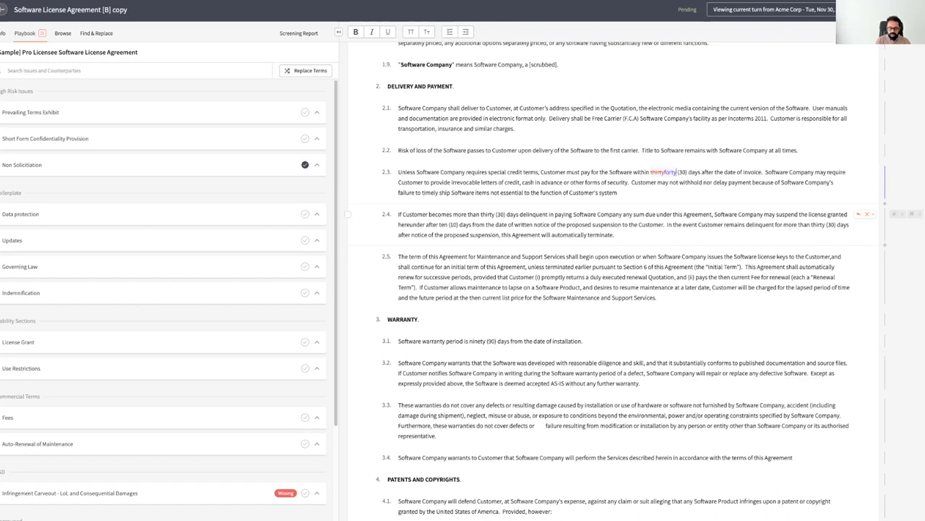
{"action": "type", "text": "ive (30"}
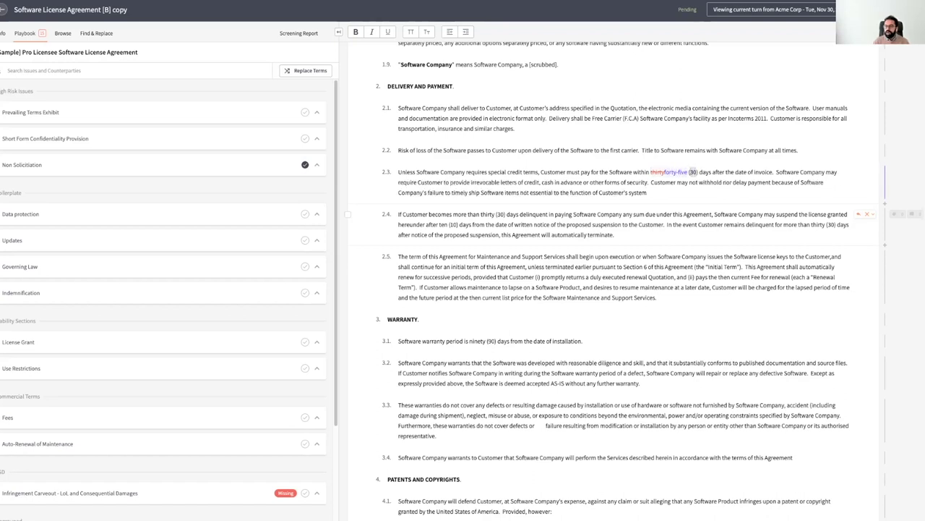
{"action": "type", "text": "45"}
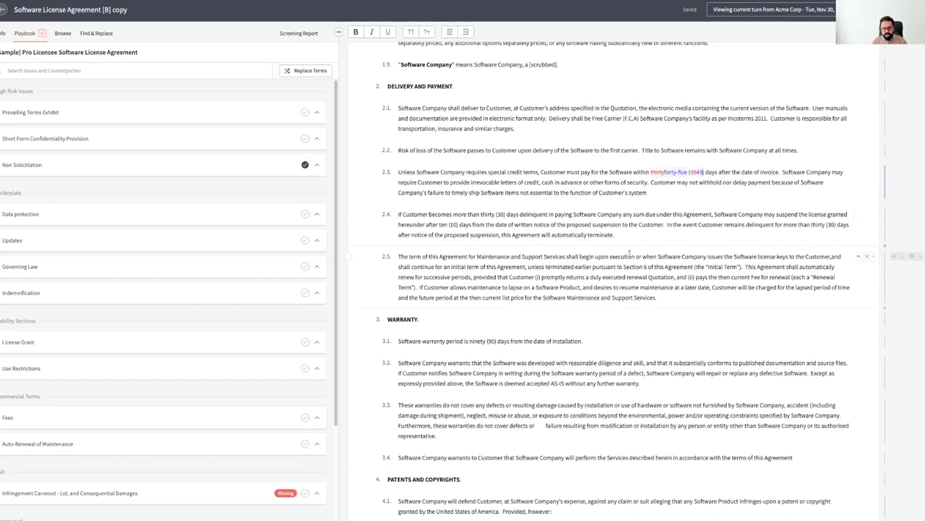
- Select 'ninety' in clause 3.1, then bring up the omit/delete choices for warranty clause 3.3
{"action": "double_click", "coordinate": [475, 341]}
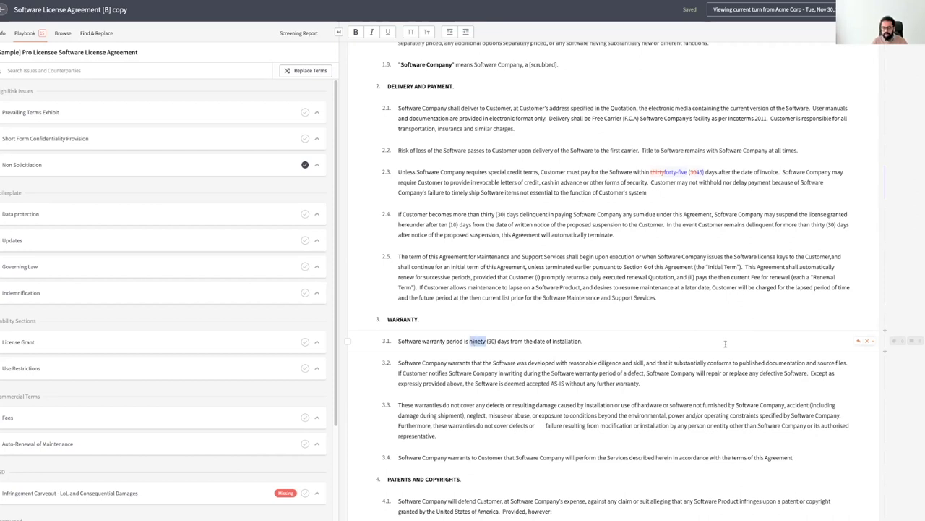
{"action": "scroll", "coordinate": [650, 376], "scroll_direction": "down", "scroll_amount": 4}
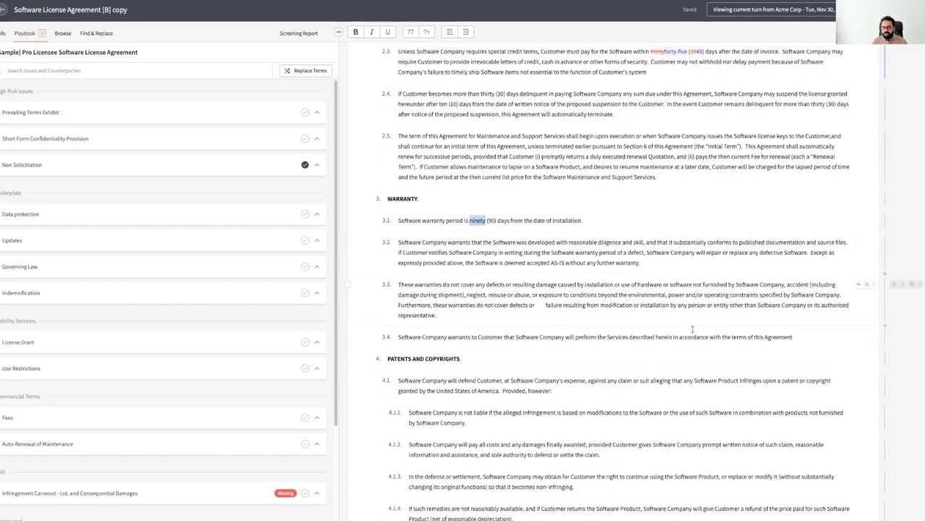
{"action": "left_click", "coordinate": [868, 287]}
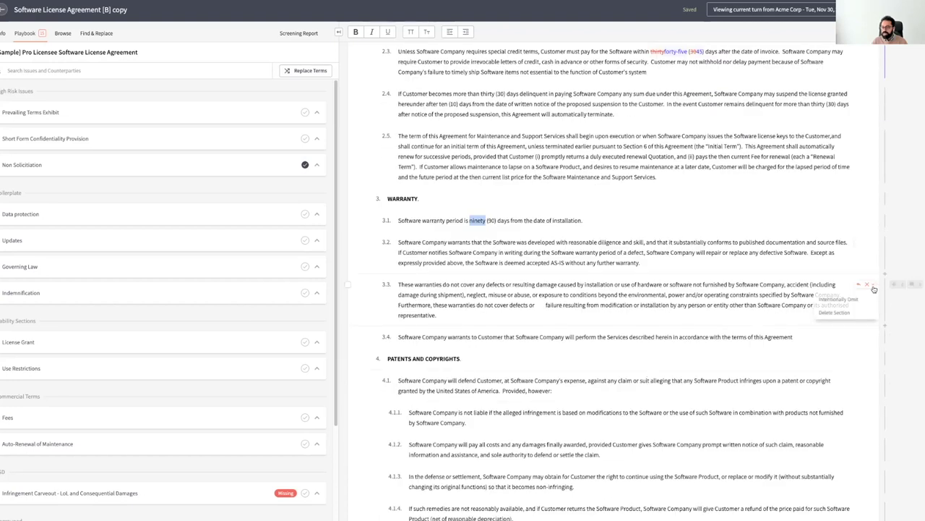
- Delete warranty clause 3.3 and attach Exhibit A – GDPR Standard Contractual Clauses
{"action": "left_click", "coordinate": [845, 314]}
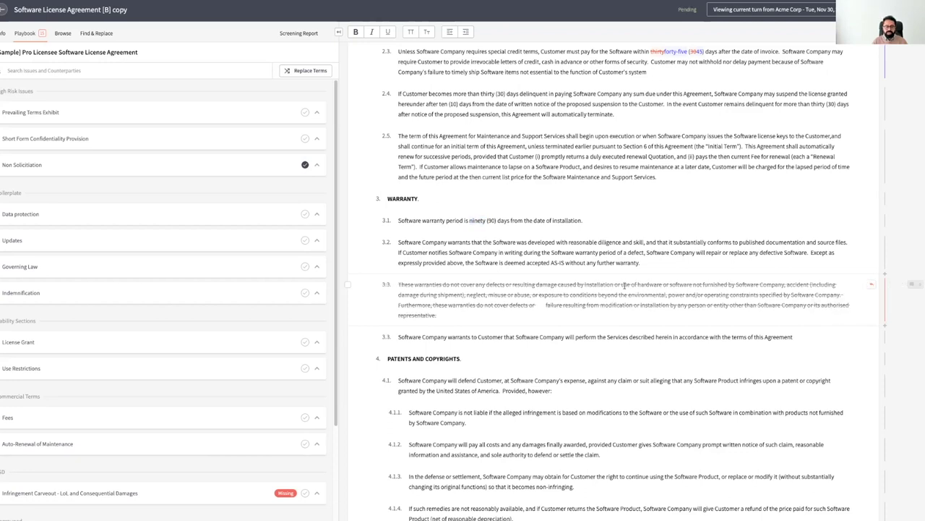
{"action": "left_click", "coordinate": [208, 218]}
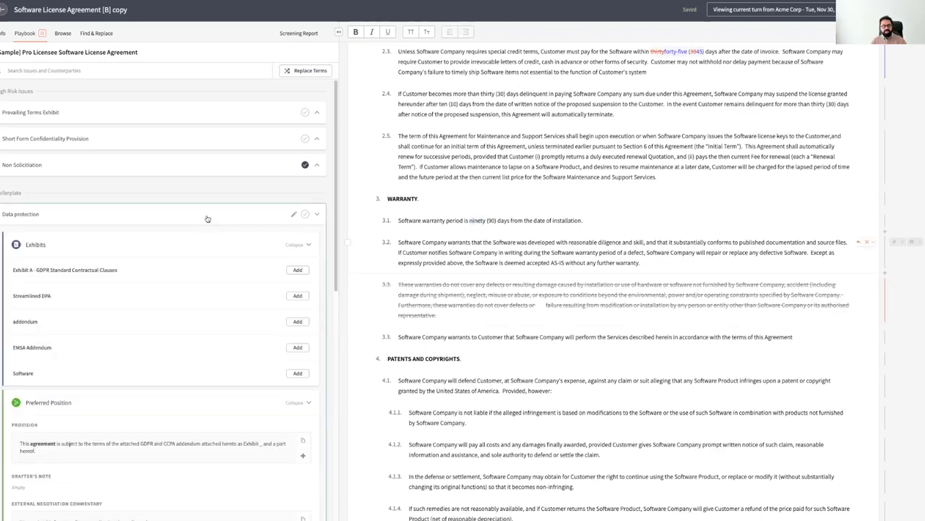
{"action": "left_click", "coordinate": [291, 272]}
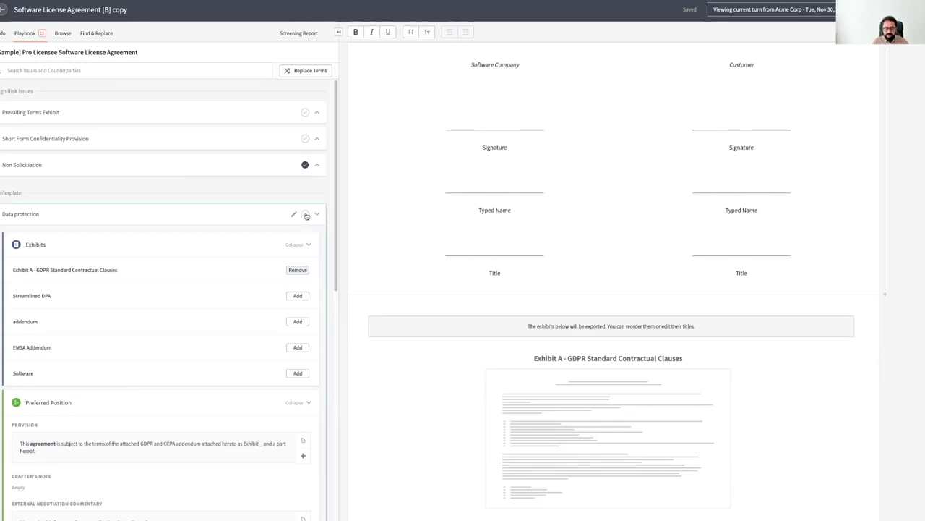
- Close the Data protection issue and delete section 14.4's arbitration sentence as a tracked change
{"action": "left_click", "coordinate": [306, 216]}
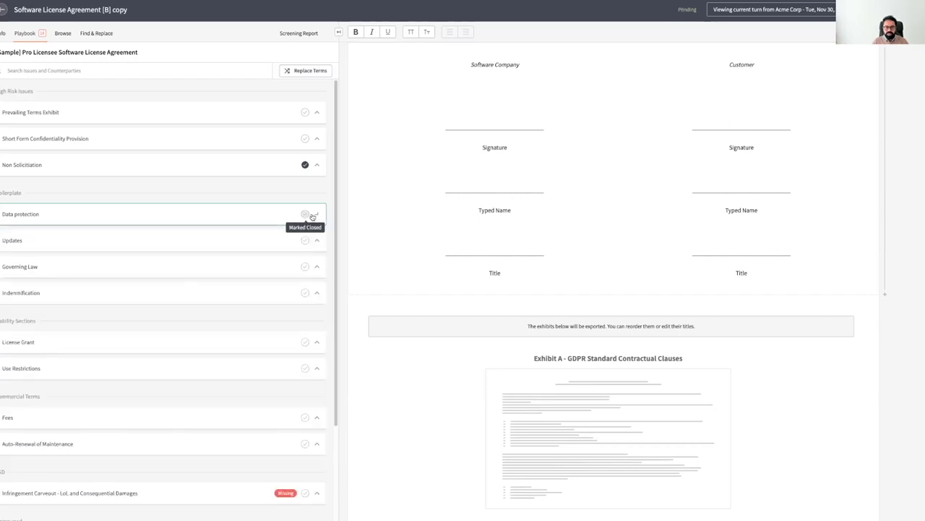
{"action": "scroll", "coordinate": [533, 359], "scroll_direction": "up", "scroll_amount": 3}
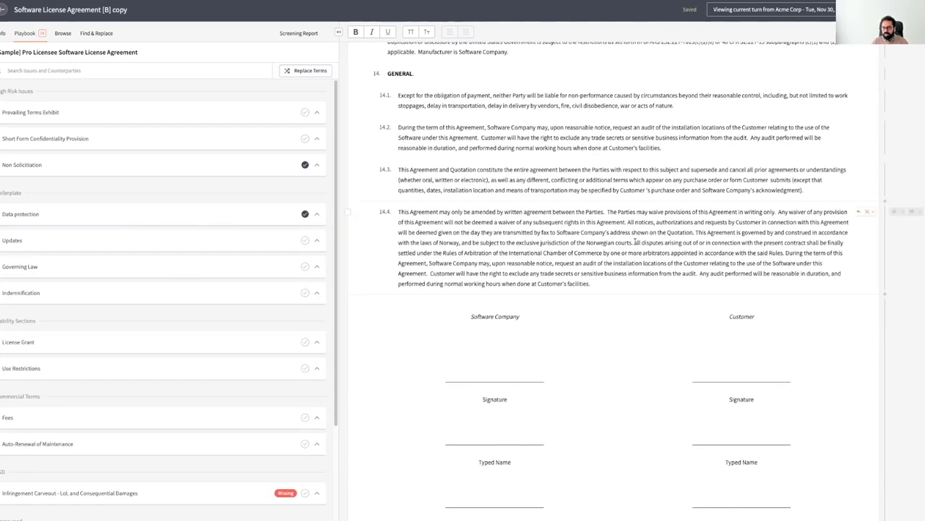
{"action": "left_click_drag", "start_coordinate": [635, 242], "coordinate": [786, 252]}
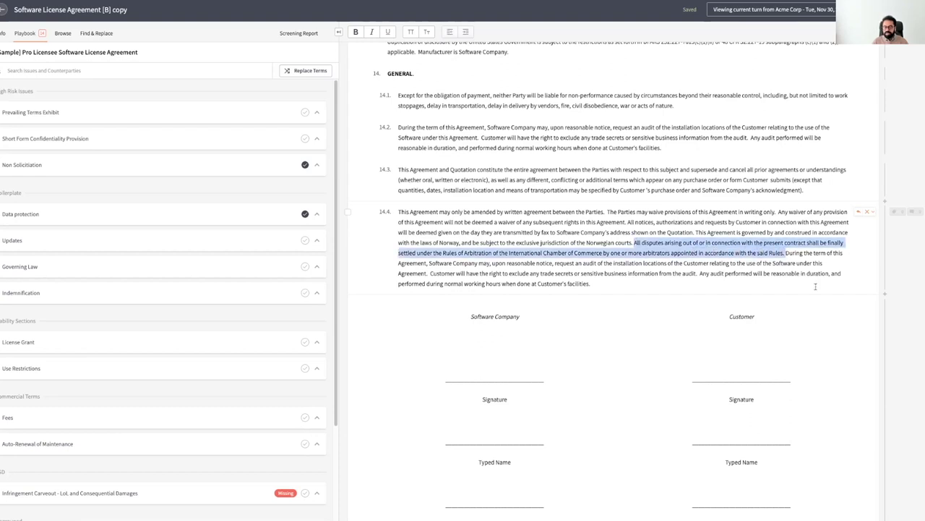
{"action": "key", "text": "Delete"}
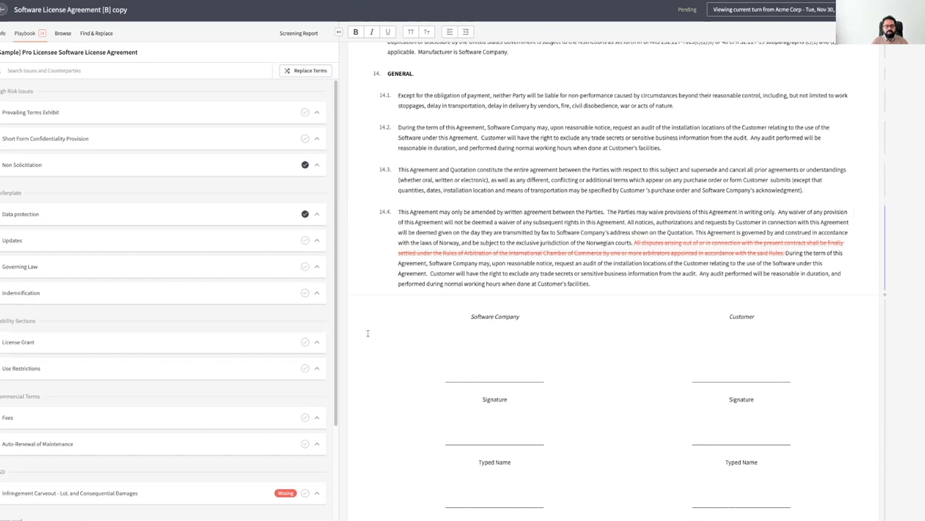
{"action": "left_click", "coordinate": [173, 301]}
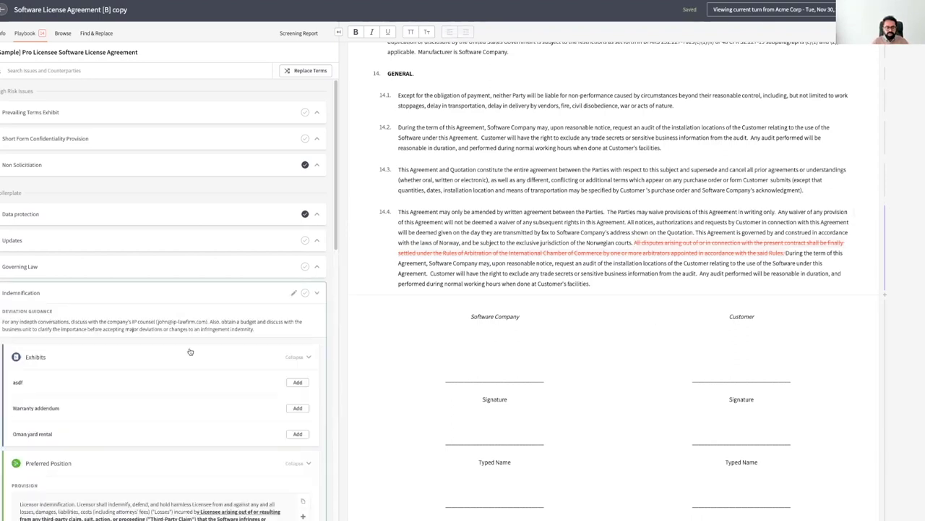
{"action": "scroll", "coordinate": [190, 352], "scroll_direction": "down", "scroll_amount": 5}
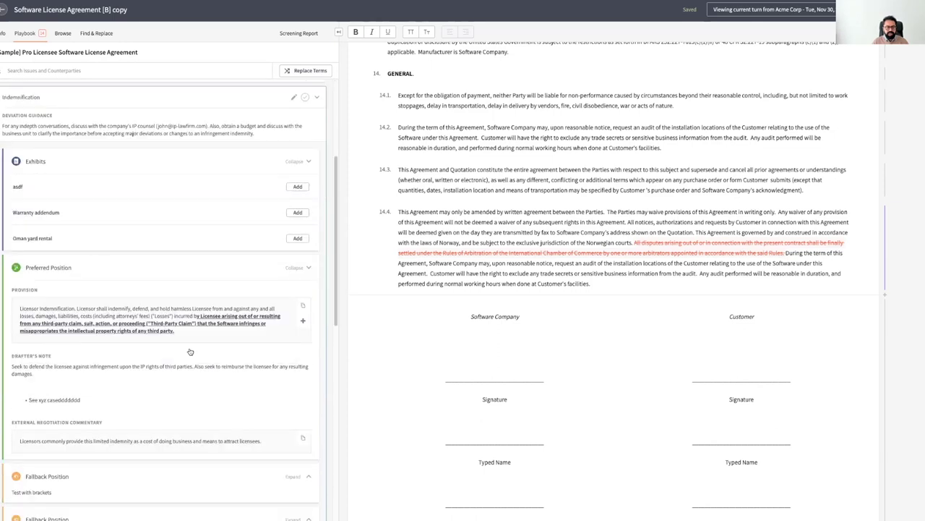
{"action": "scroll", "coordinate": [189, 351], "scroll_direction": "down", "scroll_amount": 4}
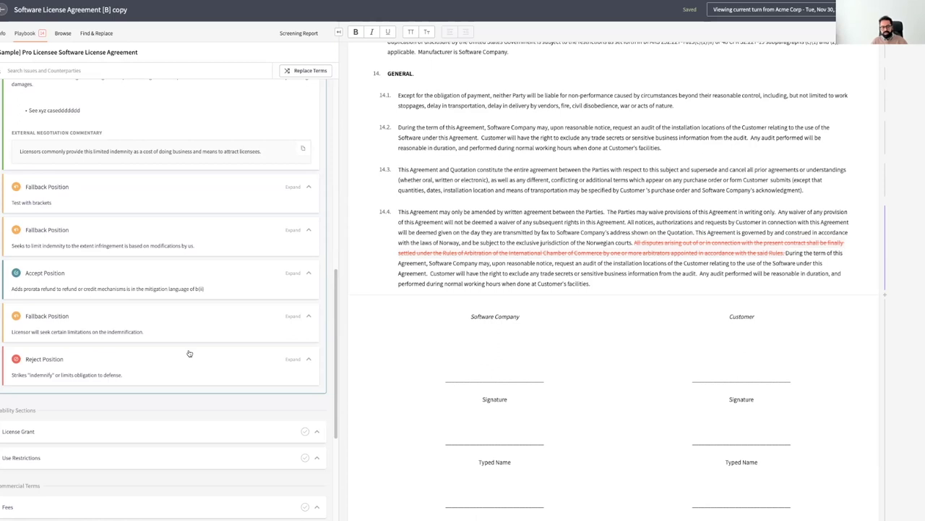
{"action": "scroll", "coordinate": [254, 398], "scroll_direction": "up", "scroll_amount": 14}
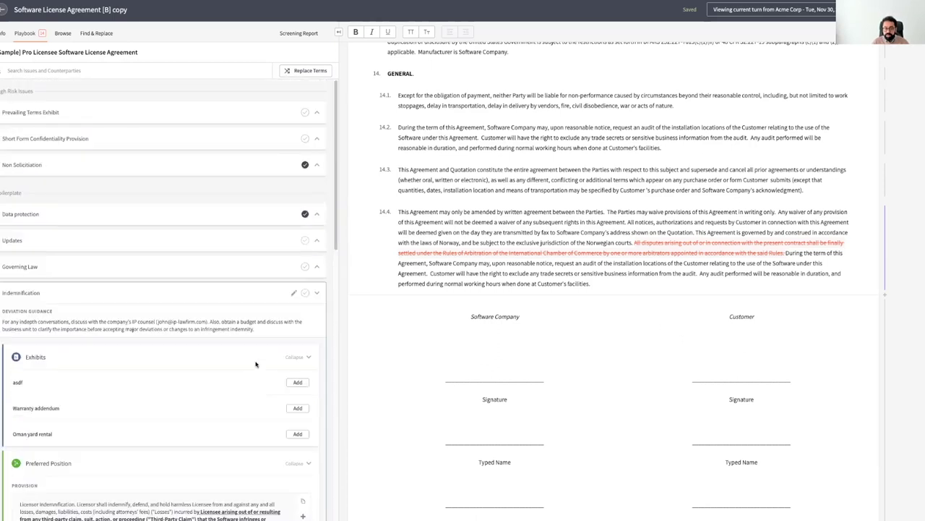
{"action": "left_click", "coordinate": [210, 300]}
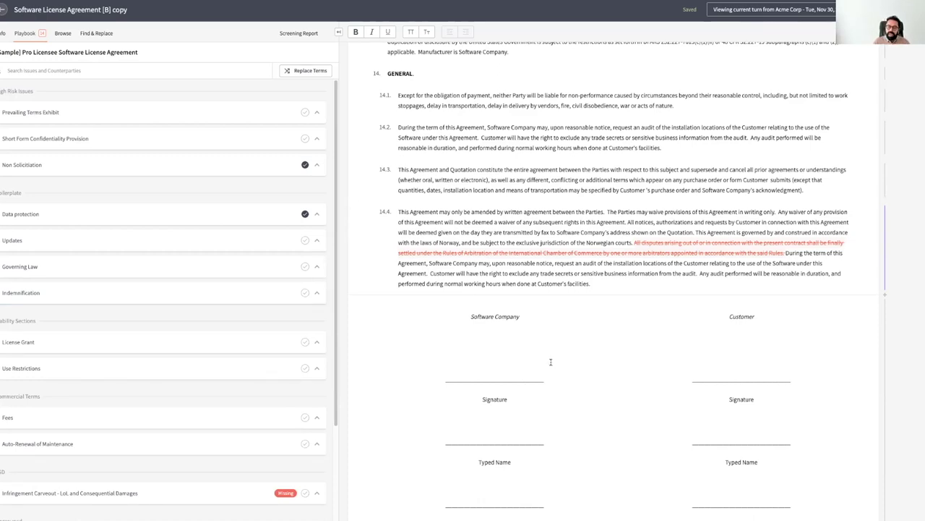
{"action": "scroll", "coordinate": [553, 368], "scroll_direction": "up", "scroll_amount": 2}
- Export the redlines as a Word amendment, replacing the earlier download, and review the listed changes
{"action": "scroll", "coordinate": [553, 369], "scroll_direction": "up", "scroll_amount": 10}
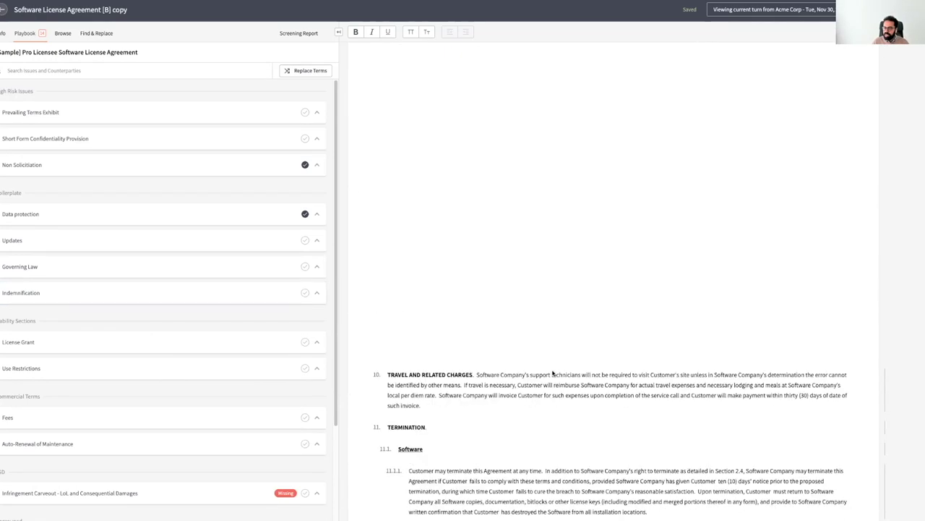
{"action": "scroll", "coordinate": [634, 283], "scroll_direction": "up", "scroll_amount": 10}
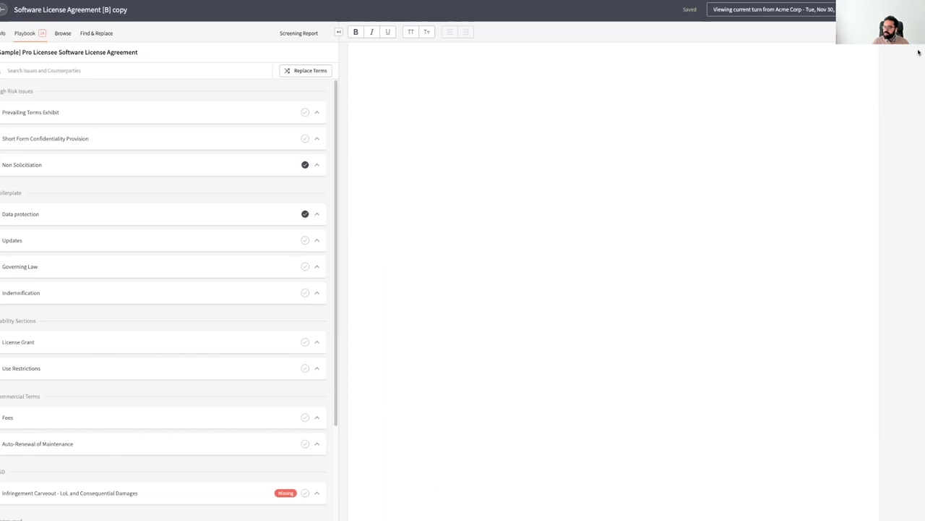
{"action": "scroll", "coordinate": [626, 279], "scroll_direction": "up", "scroll_amount": 1}
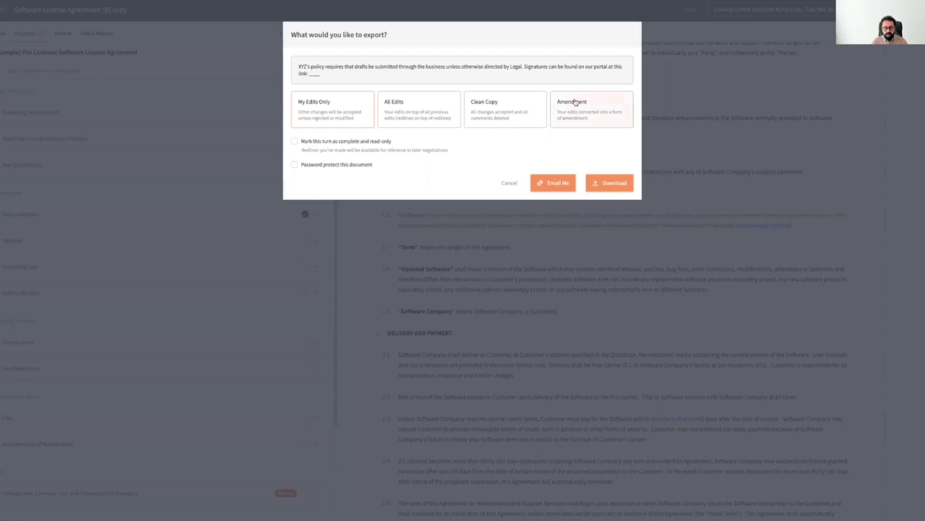
{"action": "left_click", "coordinate": [575, 103]}
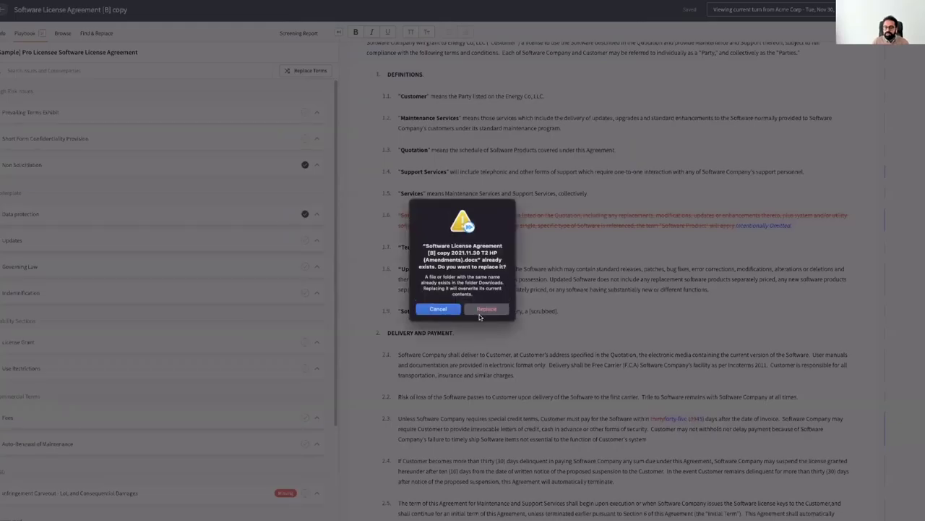
{"action": "left_click", "coordinate": [480, 313]}
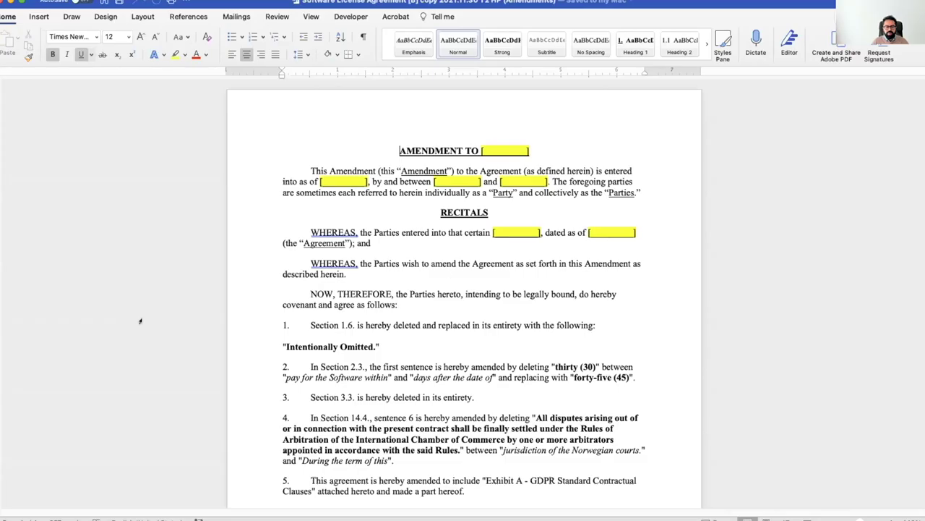
{"action": "scroll", "coordinate": [464, 279], "scroll_direction": "down", "scroll_amount": 3}
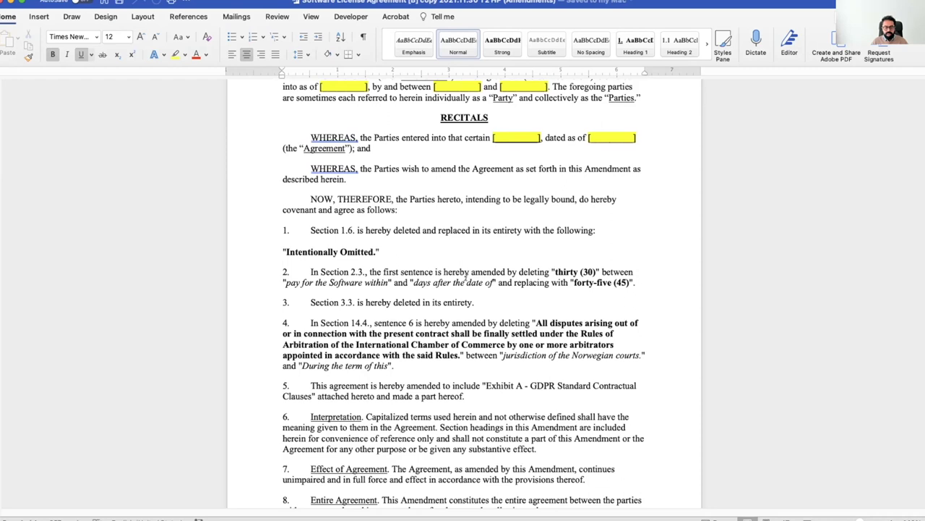
{"action": "scroll", "coordinate": [465, 278], "scroll_direction": "down", "scroll_amount": 1}
{"action": "left_click_drag", "start_coordinate": [240, 217], "coordinate": [263, 354]}
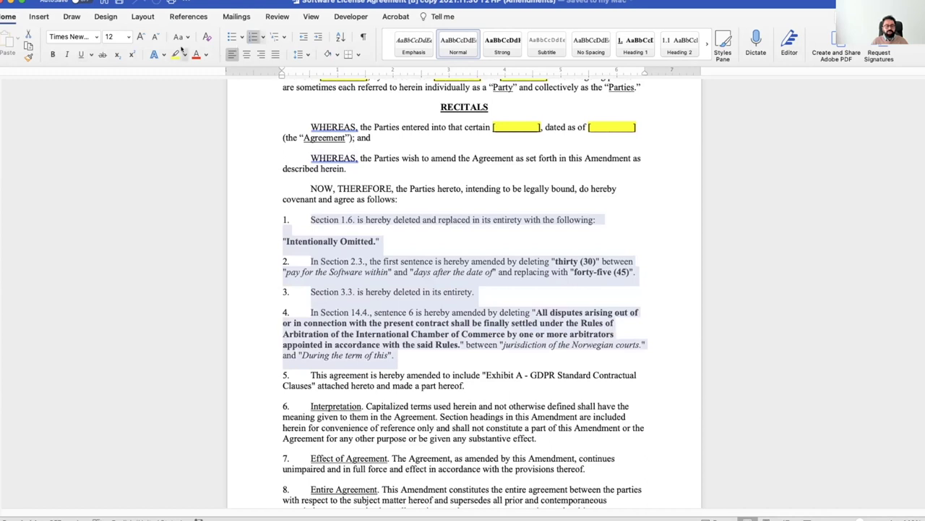
{"action": "left_click", "coordinate": [536, 271]}
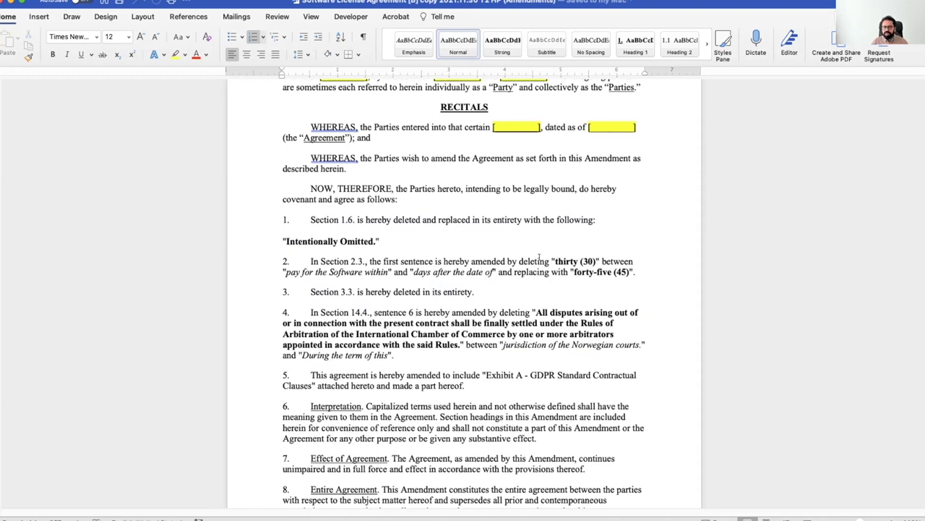
{"action": "scroll", "coordinate": [538, 257], "scroll_direction": "down", "scroll_amount": 15}
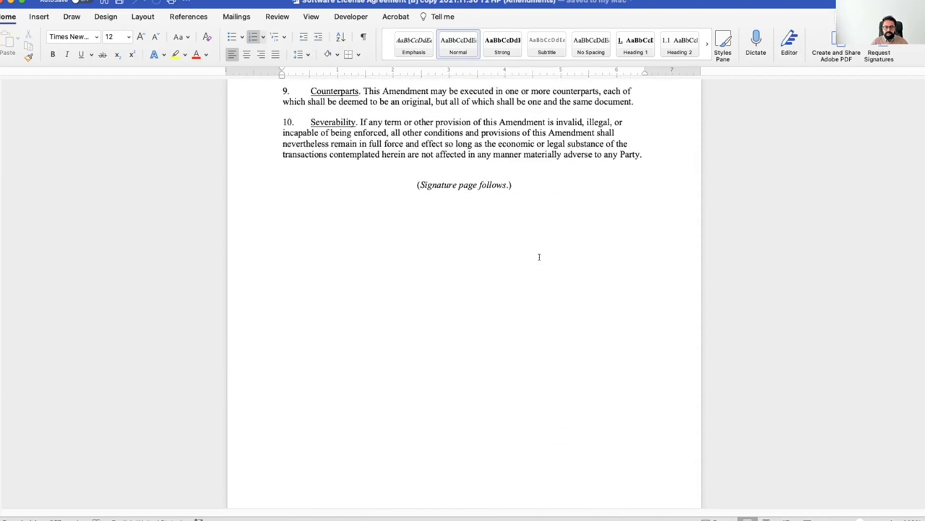
{"action": "scroll", "coordinate": [539, 256], "scroll_direction": "down", "scroll_amount": 15}
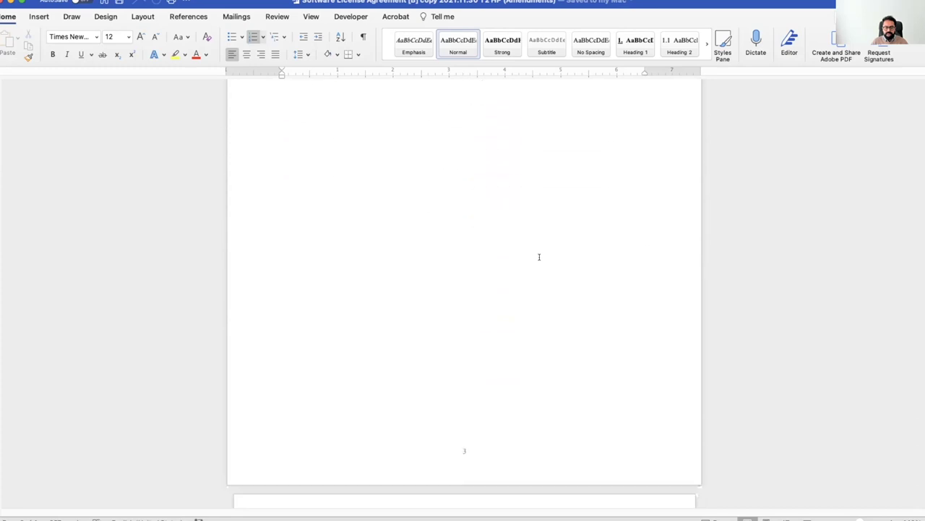
{"action": "scroll", "coordinate": [550, 264], "scroll_direction": "down", "scroll_amount": 4}
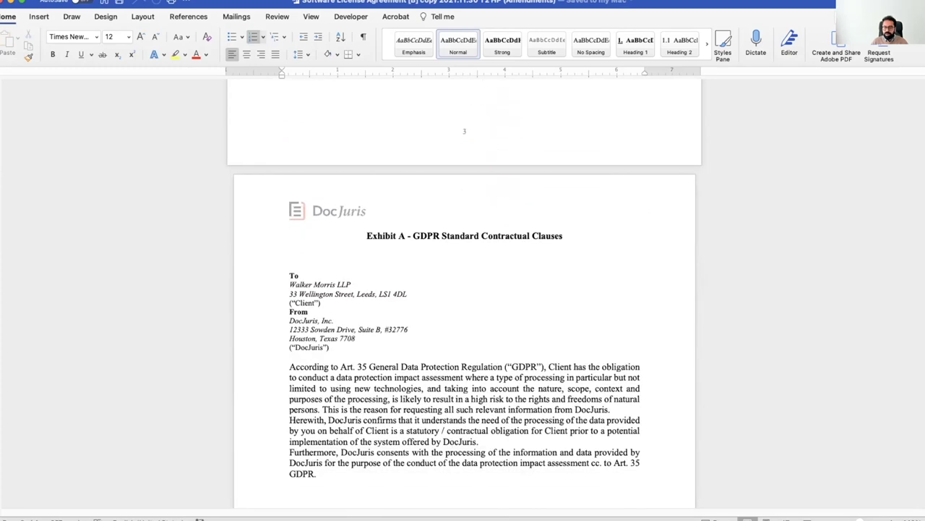
{"action": "scroll", "coordinate": [892, 374], "scroll_direction": "up", "scroll_amount": 2}
{"action": "scroll", "coordinate": [923, 388], "scroll_direction": "up", "scroll_amount": 20}
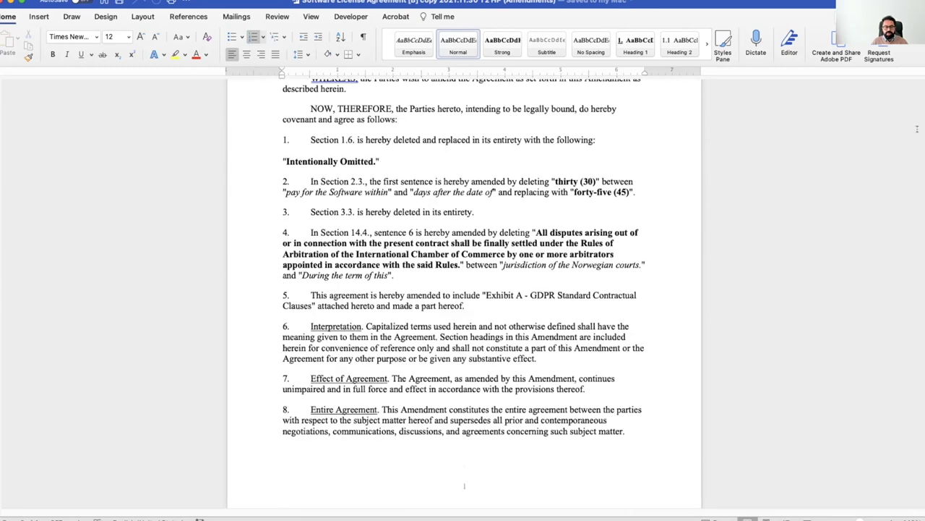
{"action": "scroll", "coordinate": [916, 118], "scroll_direction": "up", "scroll_amount": 5}
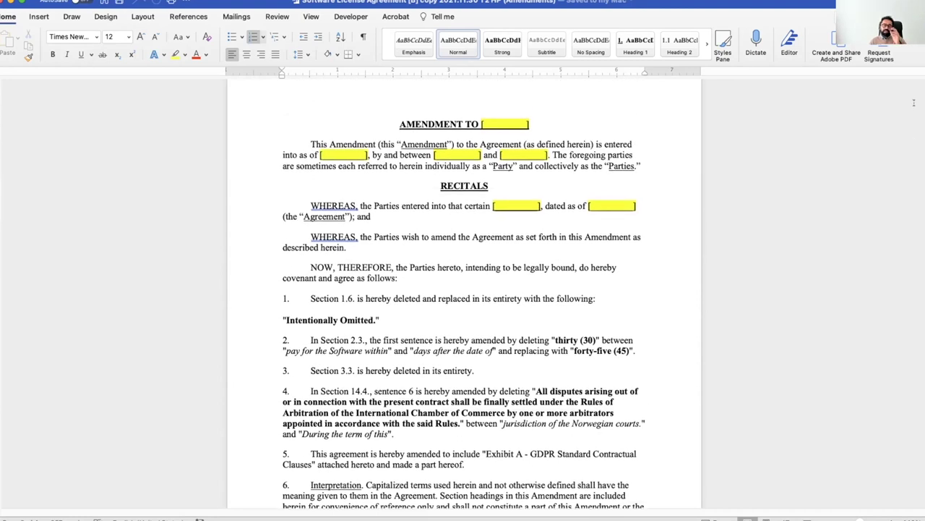